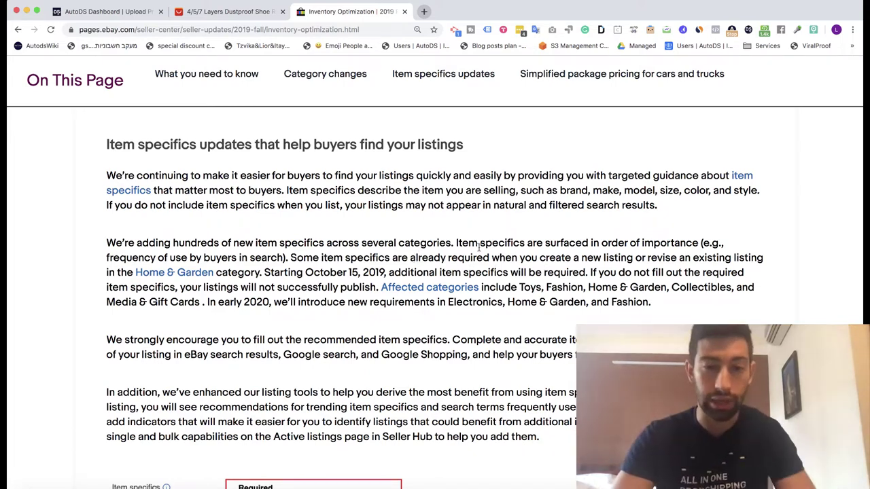
- Search the Seller Center page for 'toys' and go to the second match
key(super+f)
text(ןתסטא)
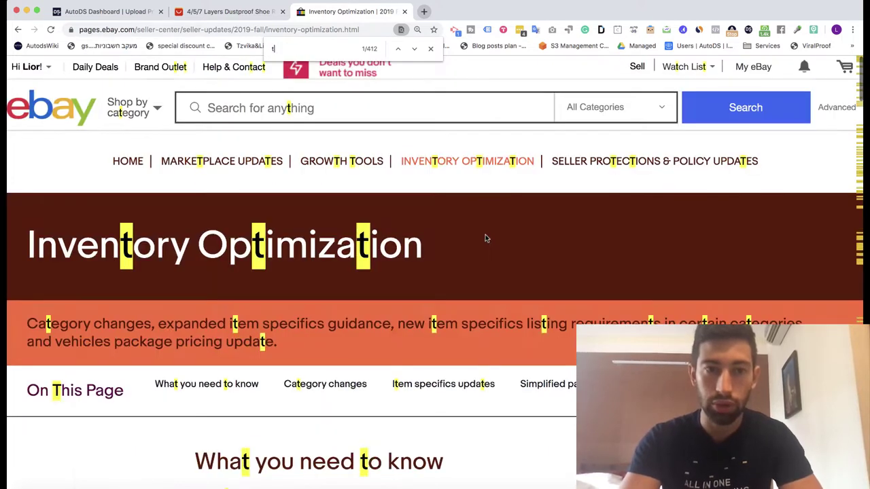
text(toys)
key(Return)
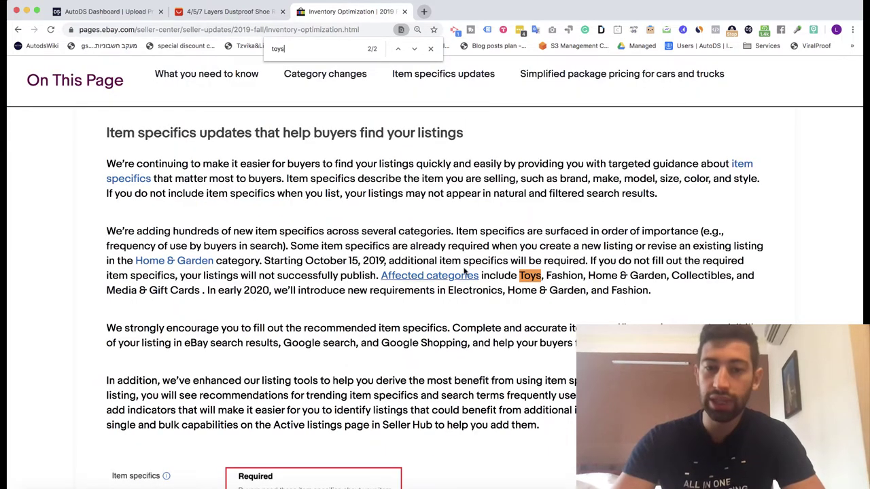
- Highlight the 'Toys' and 'Home & Garden' mentions in the affected-categories paragraph
drag(495, 276, 543, 276)
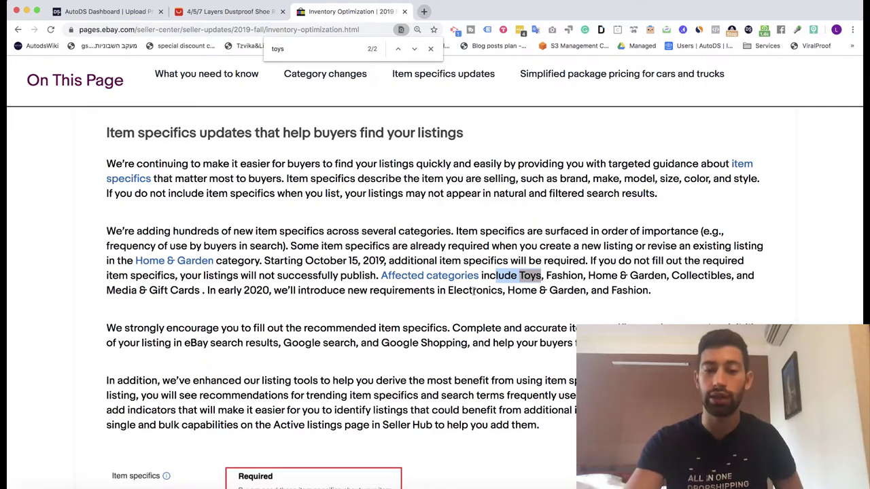
click(501, 291)
drag(501, 291, 557, 291)
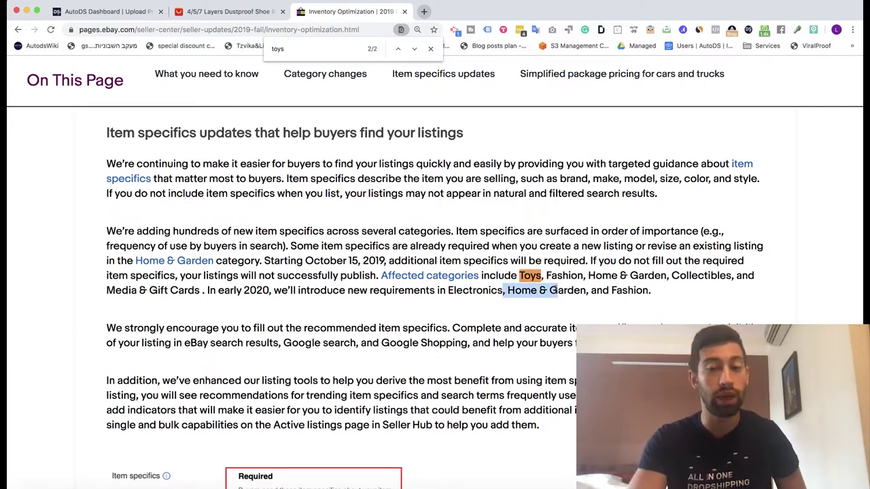
click(649, 290)
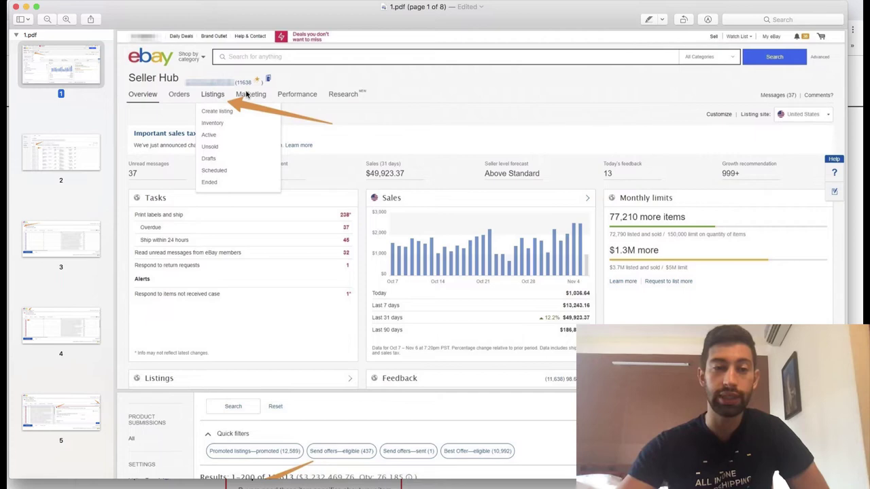
- Scroll the PDF to page 3, eBay's bulk Edit listings screen with the missing Type error
scroll(246, 94, down, 5)
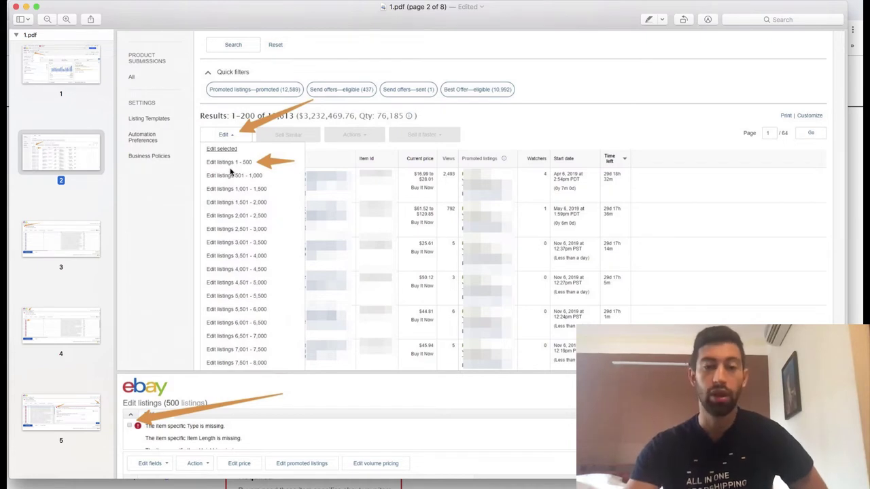
scroll(230, 172, down, 5)
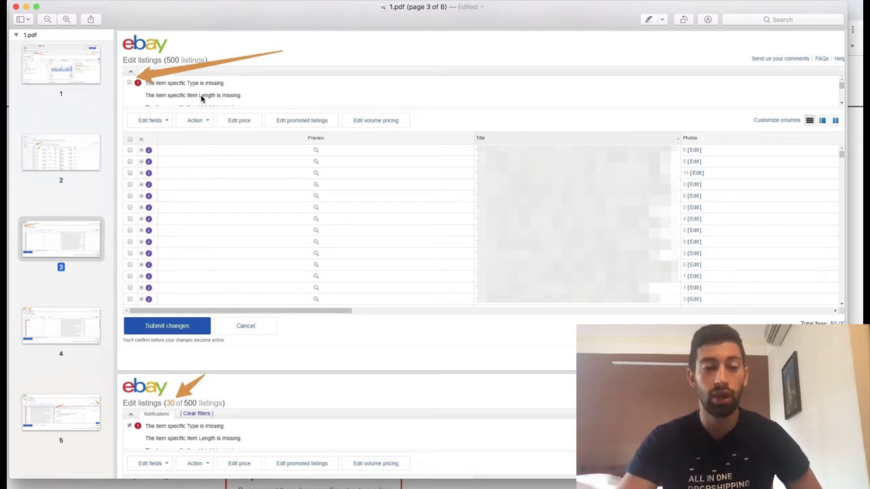
- Page through pages 4 to 7 of the walkthrough PDF and on to final page 8
key(Down)
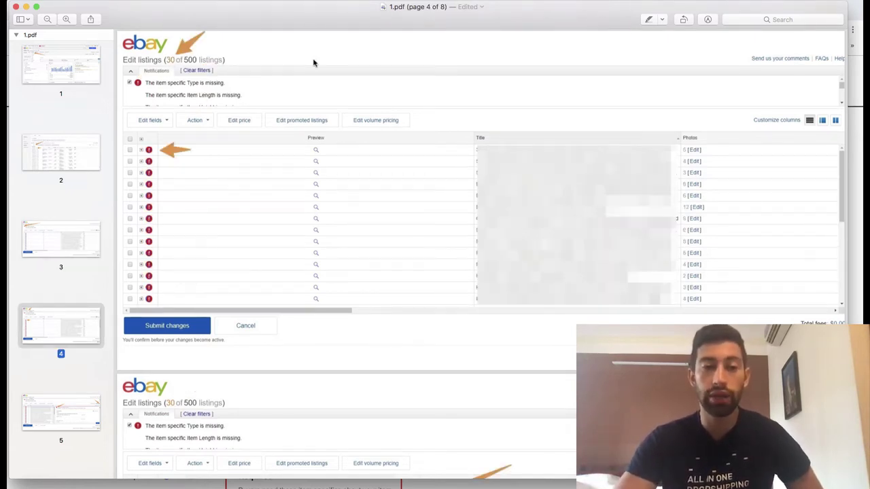
key(Down)
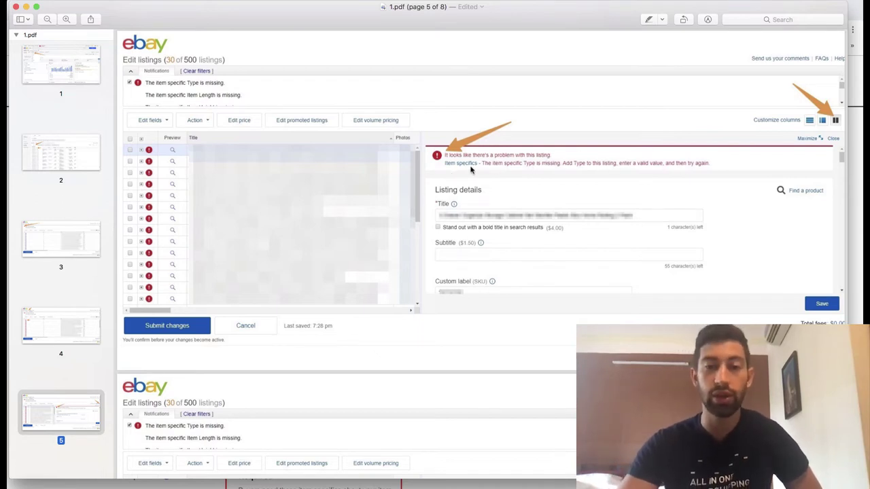
key(Down)
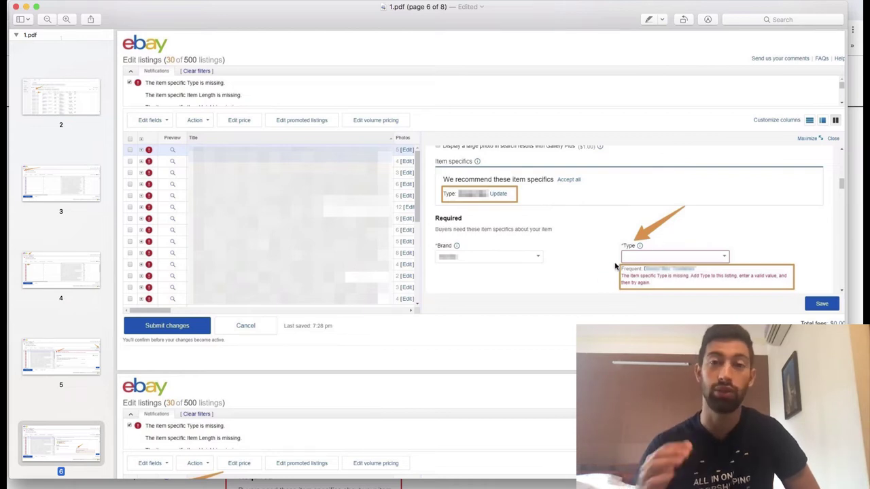
key(Down)
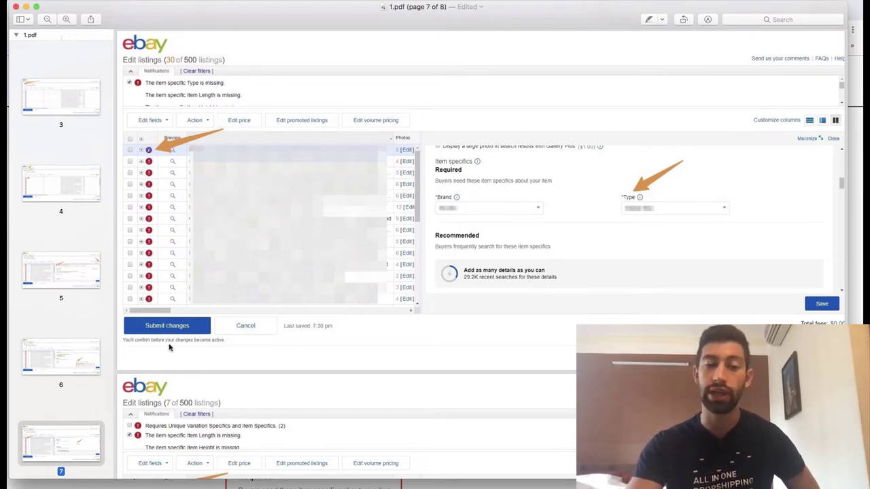
scroll(170, 348, down, 5)
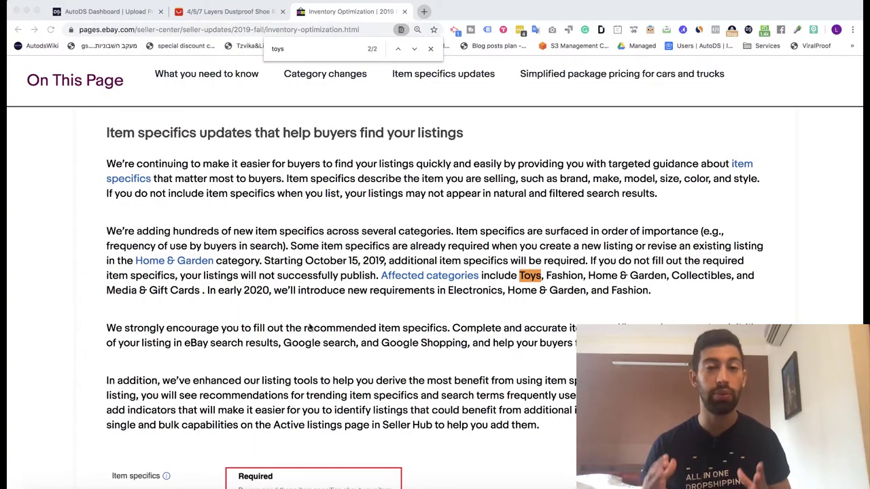
- Copy the AliExpress shoe rack product page URL and return to the AutoDS Dashboard
click(430, 49)
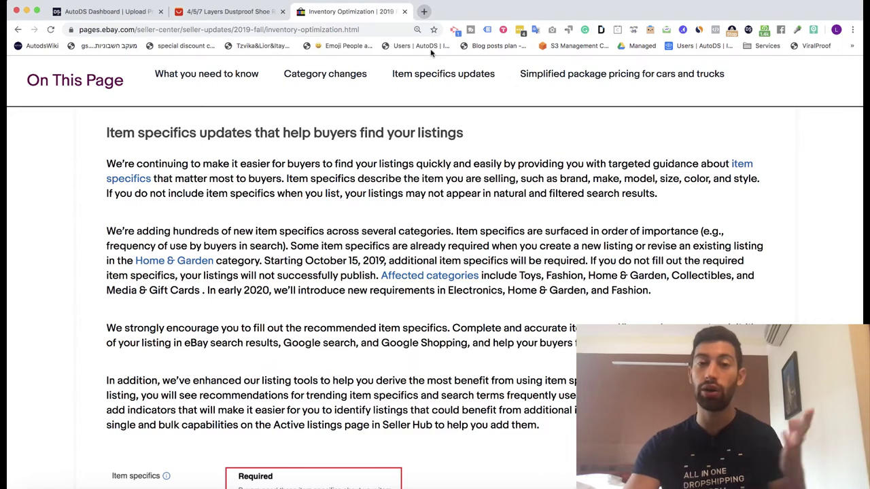
click(243, 14)
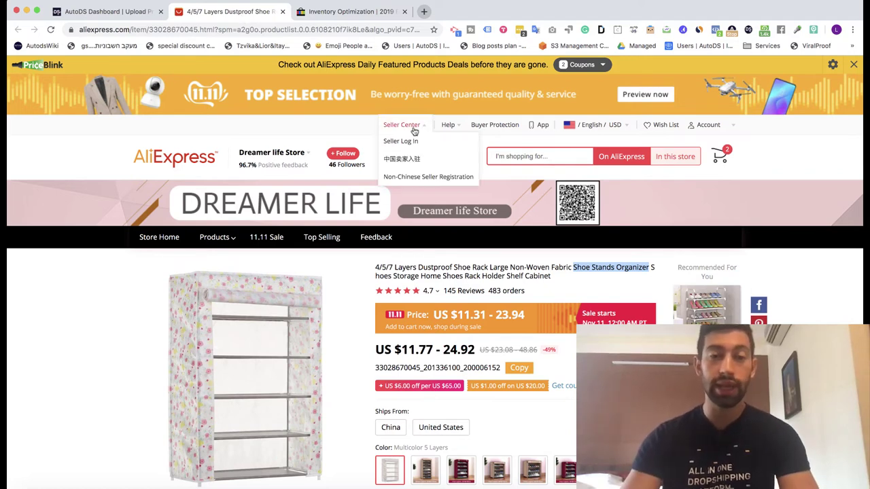
key(super+l)
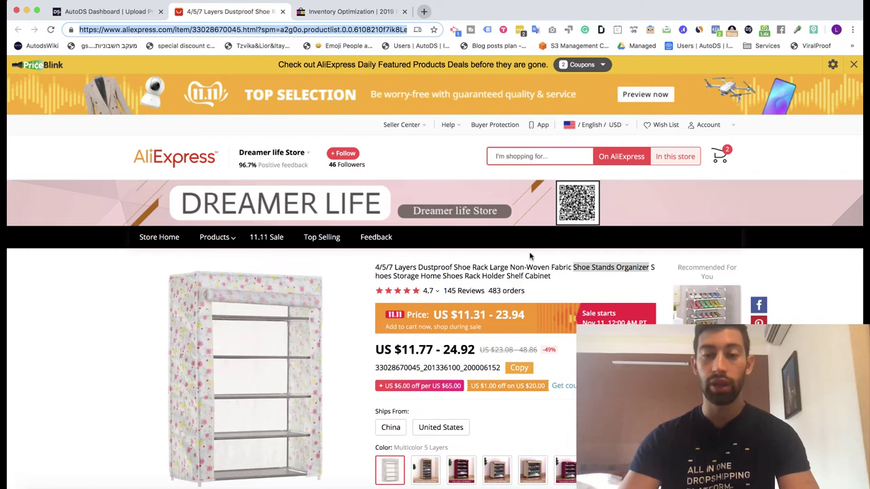
click(566, 275)
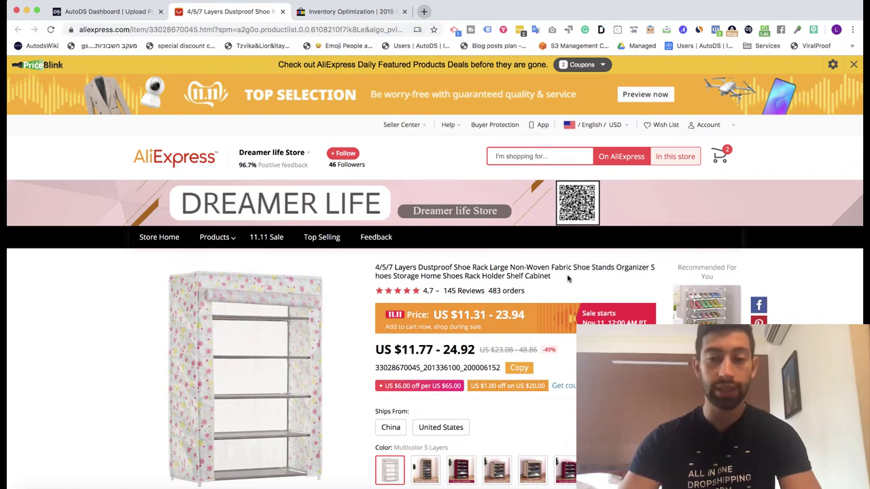
click(291, 30)
click(120, 14)
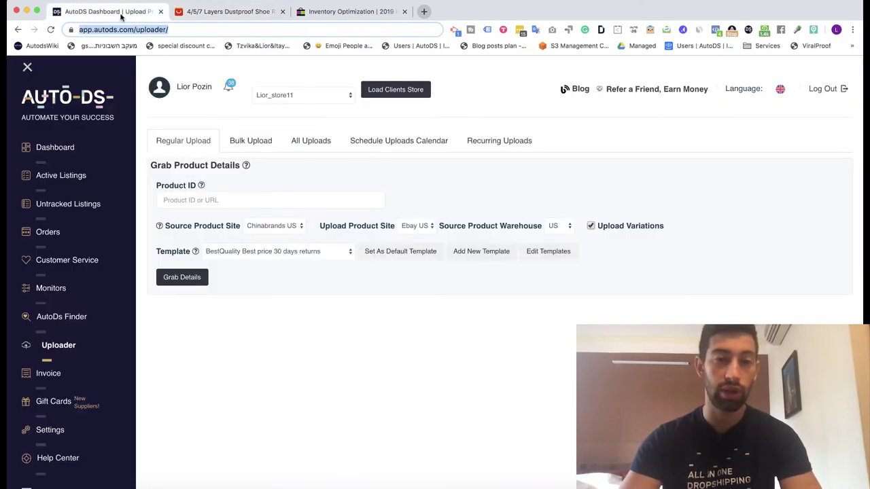
- Paste the shoe rack link as Product ID, choose Aliexpress China as source, and grab details
click(218, 199)
key(ctrl+v)
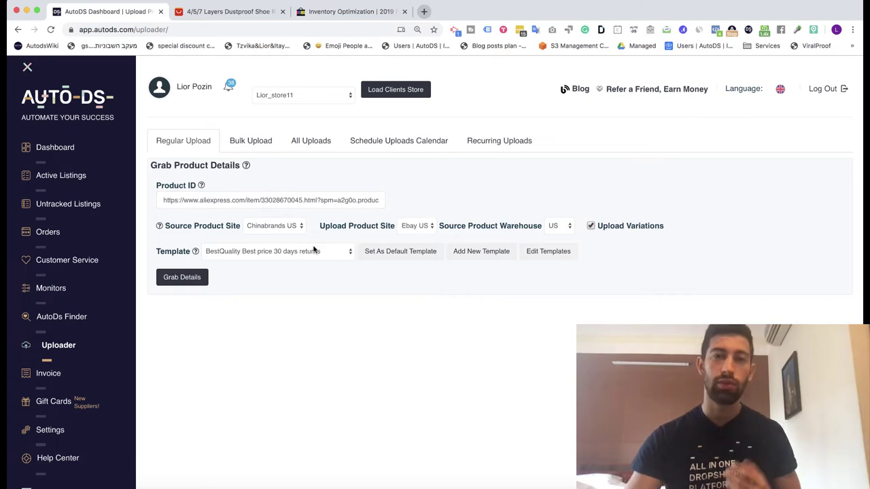
click(275, 226)
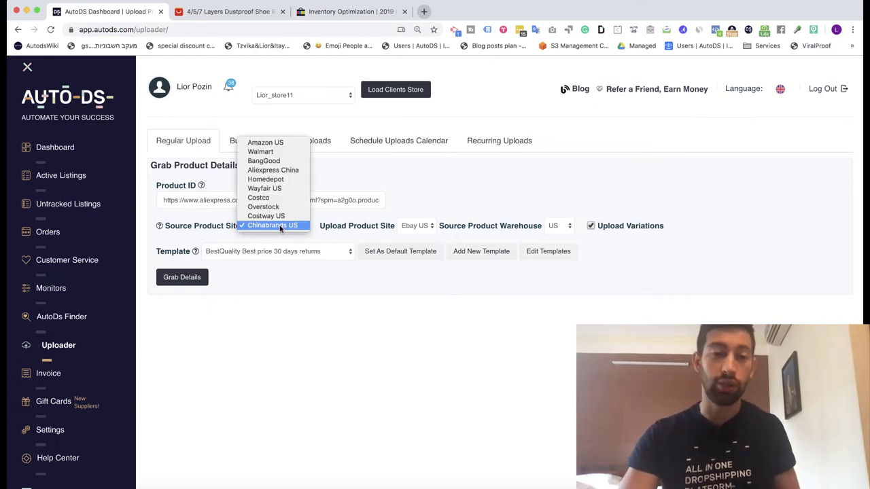
click(281, 171)
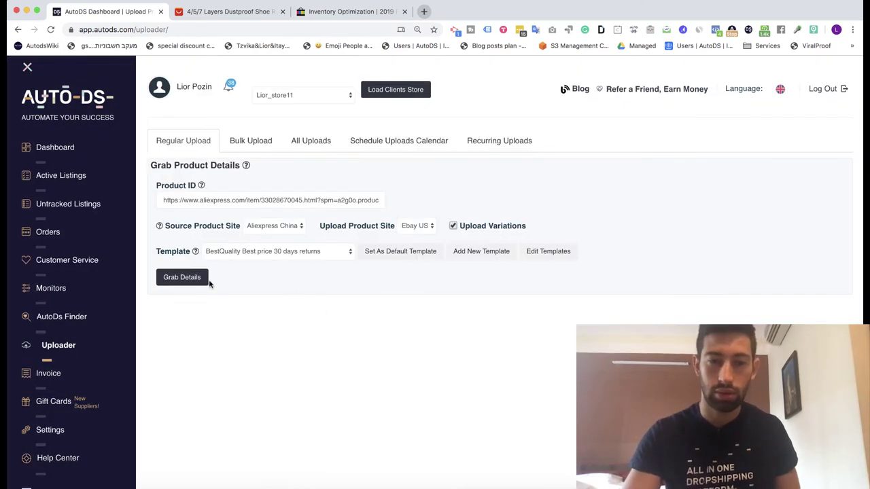
click(197, 278)
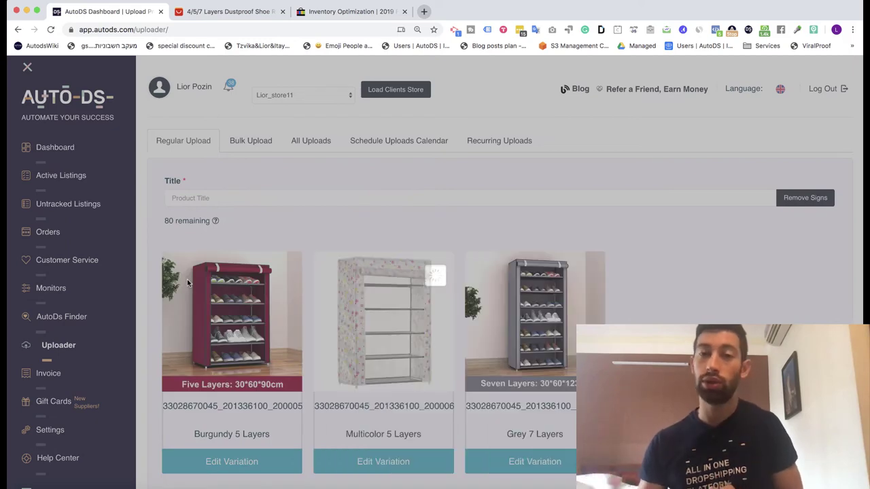
- Scroll down to the item specifics and dismiss the no-eBay-policies warning
scroll(356, 324, down, 1)
scroll(356, 324, down, 1)
scroll(357, 326, down, 2)
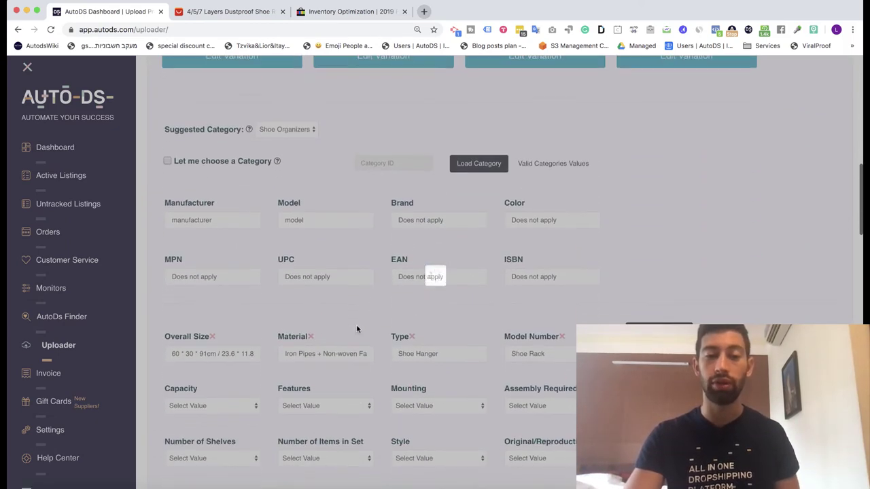
scroll(356, 329, down, 1)
scroll(356, 329, down, 1)
scroll(356, 329, down, 1)
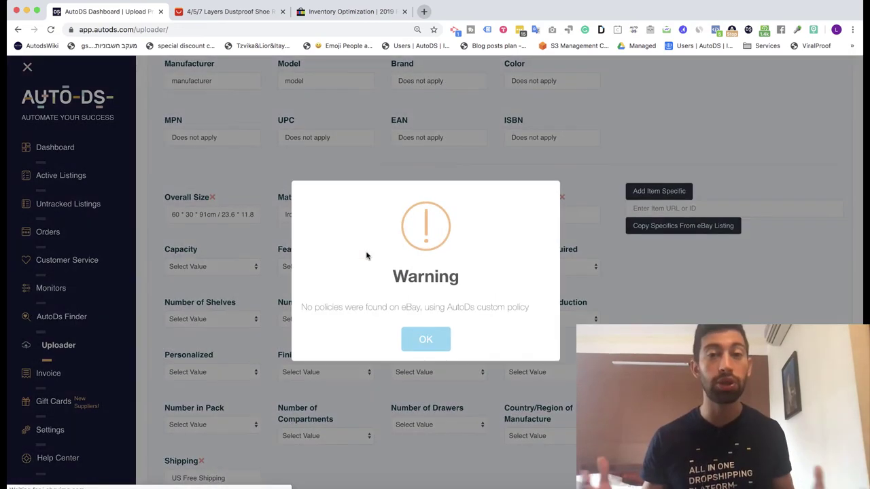
click(415, 337)
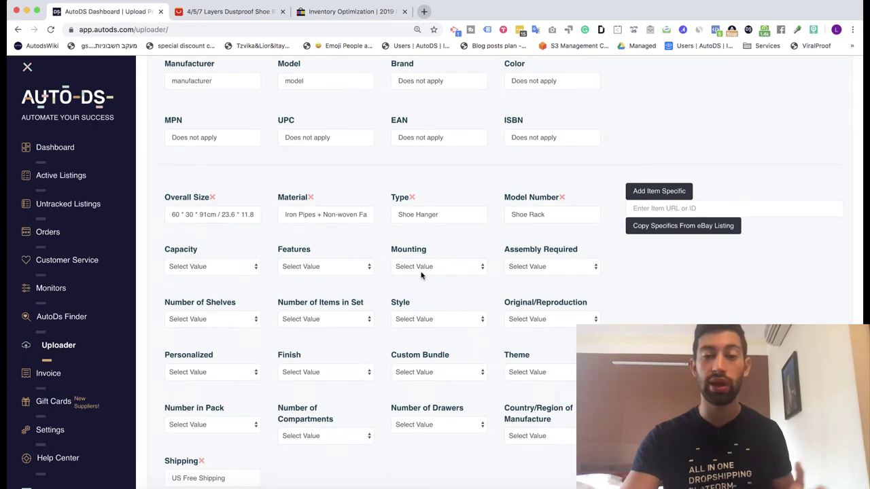
- Highlight the auto-filled 'Shoe Hanger' value in the Type item specific
scroll(421, 274, up, 1)
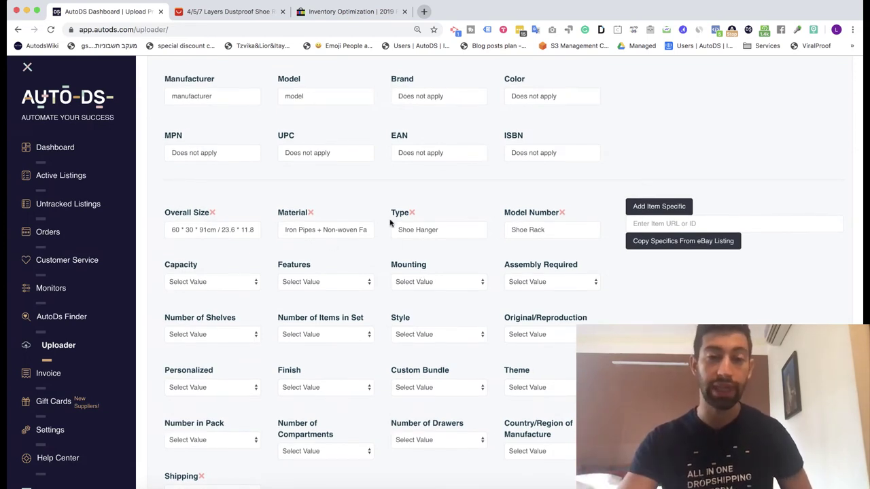
click(442, 204)
drag(450, 230, 372, 230)
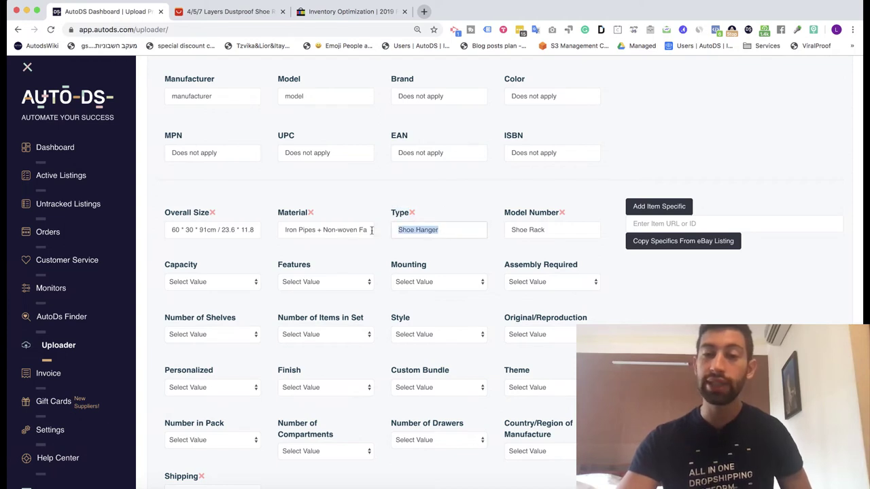
drag(441, 230, 381, 227)
click(419, 243)
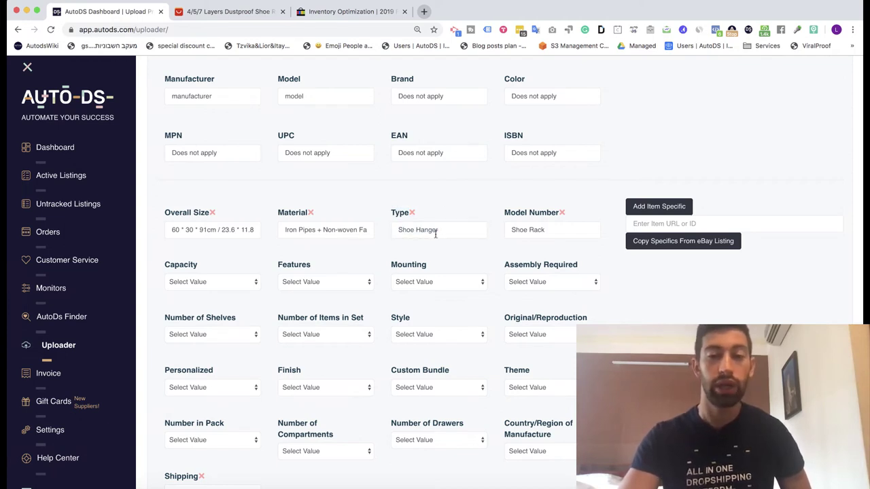
triple_click(437, 232)
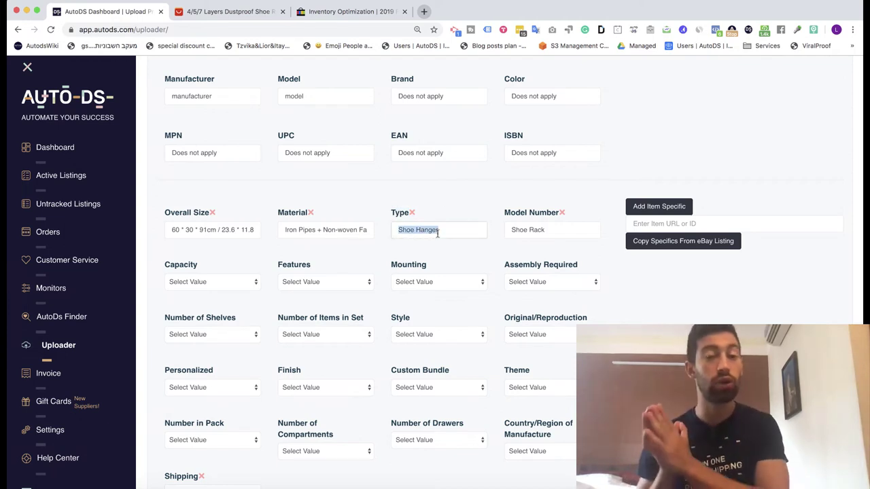